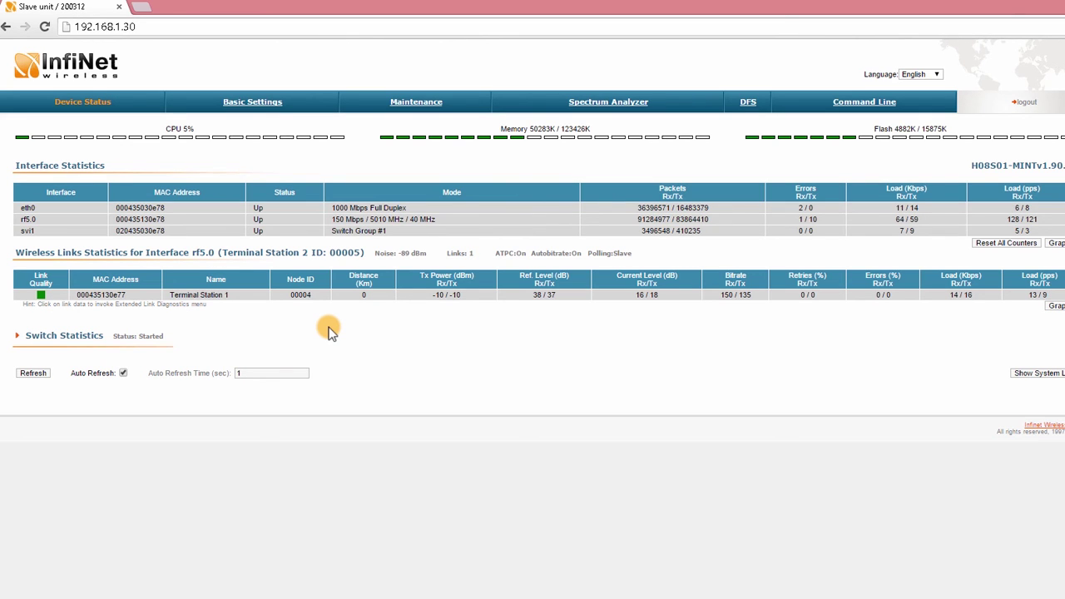
Step: Open Basic Settings and expand QoS Options, showing RTP, Dot1p and ICMP prioritization enabled
click(266, 101)
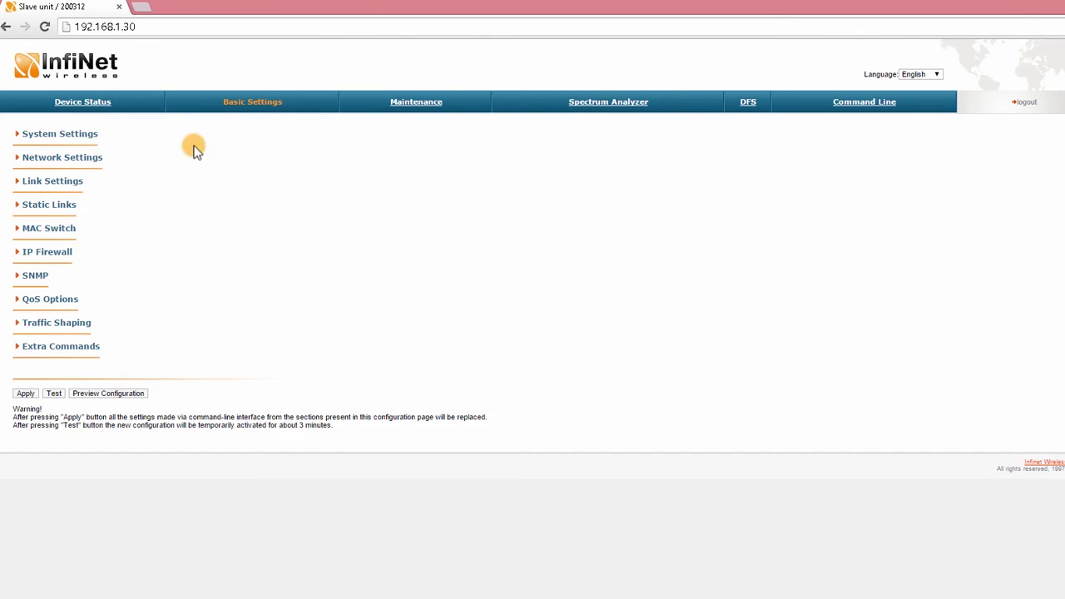
click(24, 299)
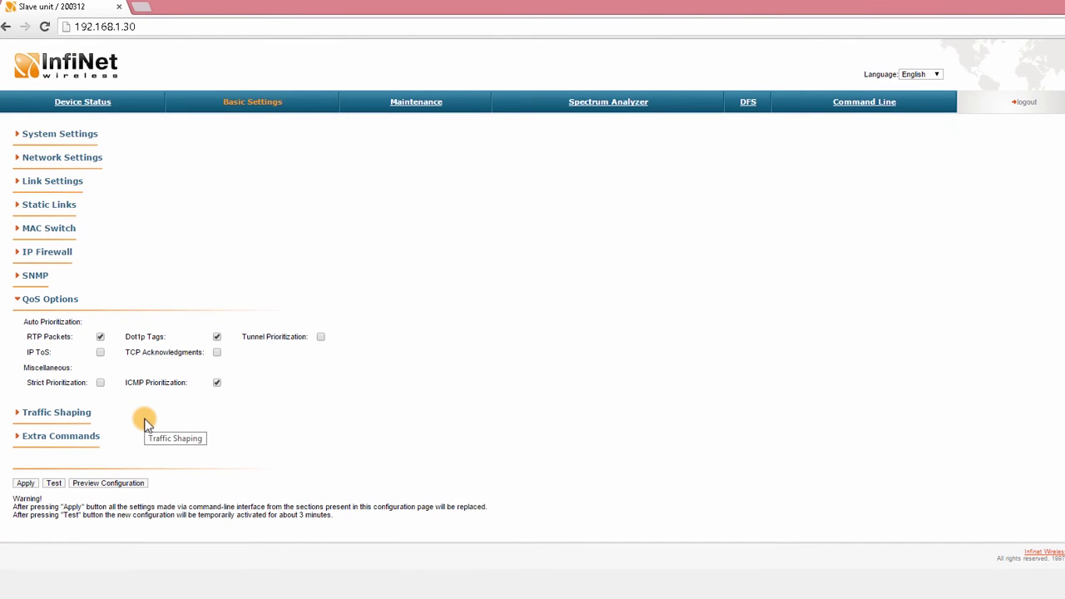
Step: Return to Device Status and view the rf5.0 radio interface statistics
click(83, 103)
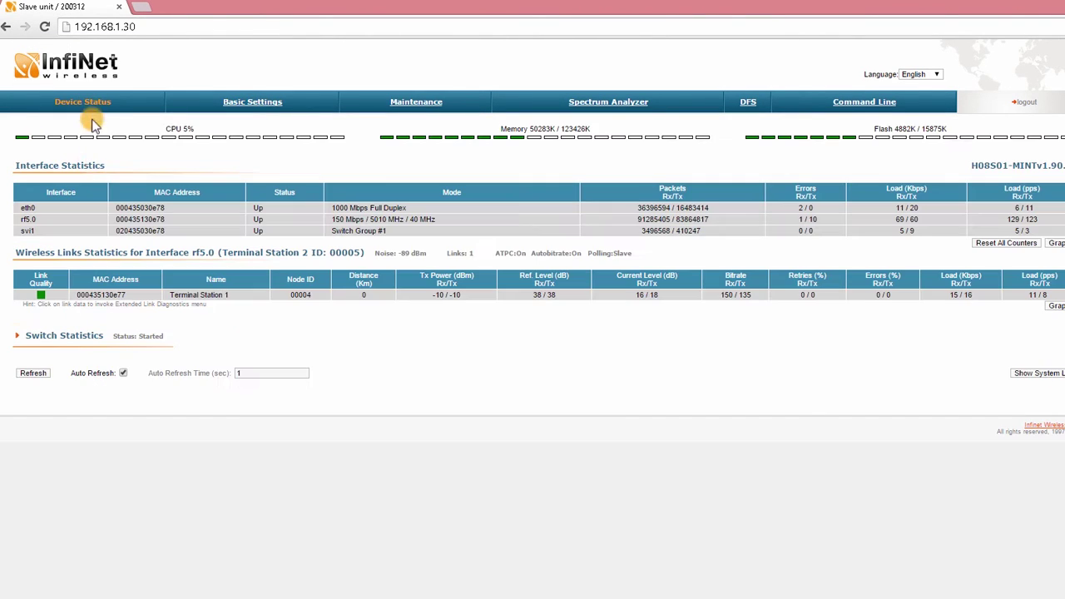
click(108, 218)
click(452, 337)
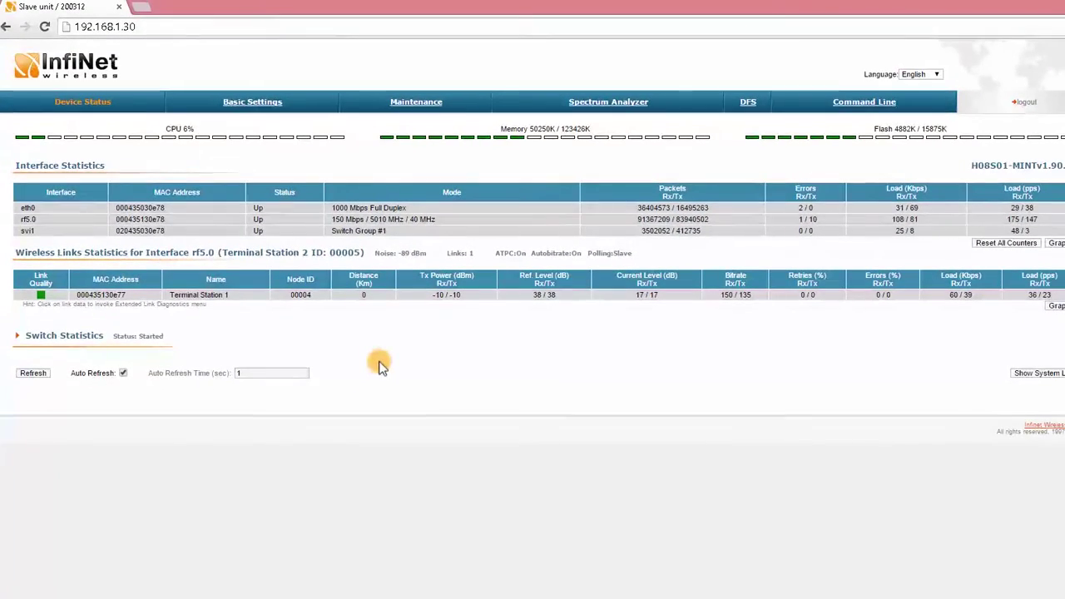
Step: Show the wireless link's QoS priority queue statistics and reset the counters to zero
click(276, 265)
click(447, 279)
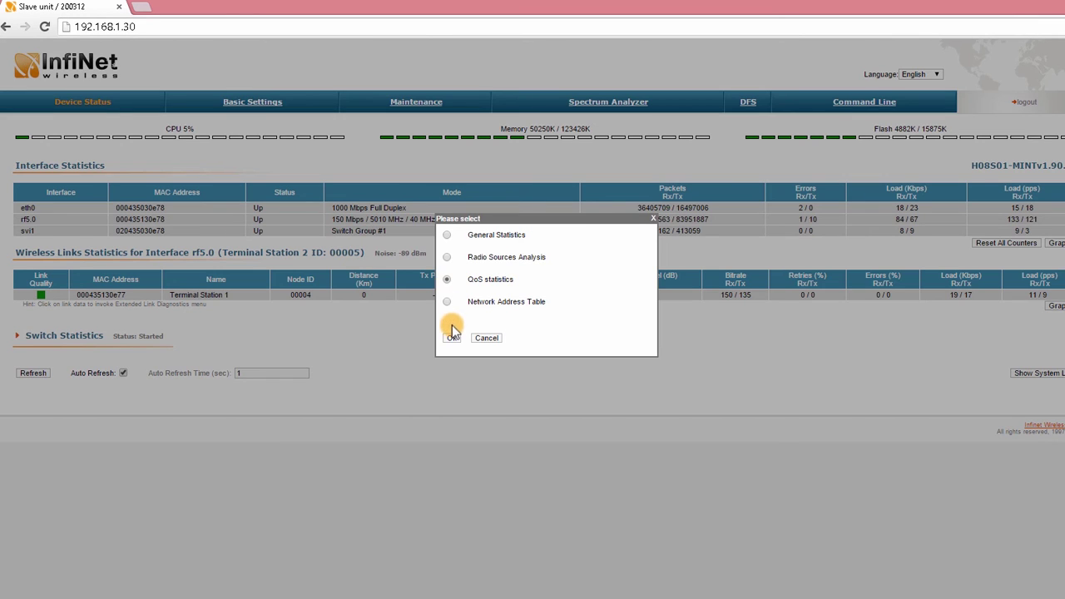
click(452, 339)
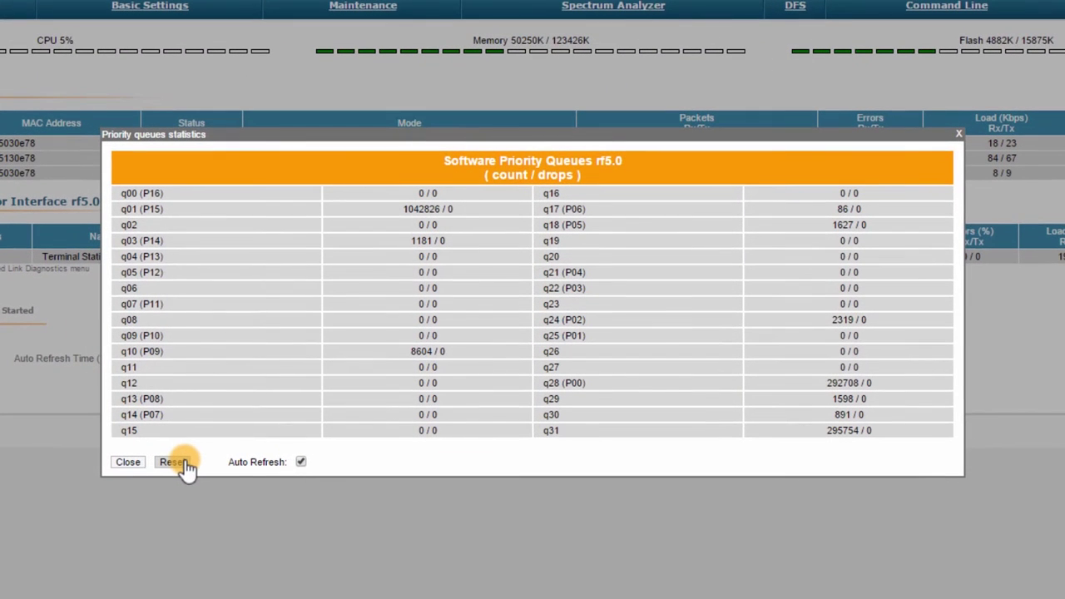
click(183, 464)
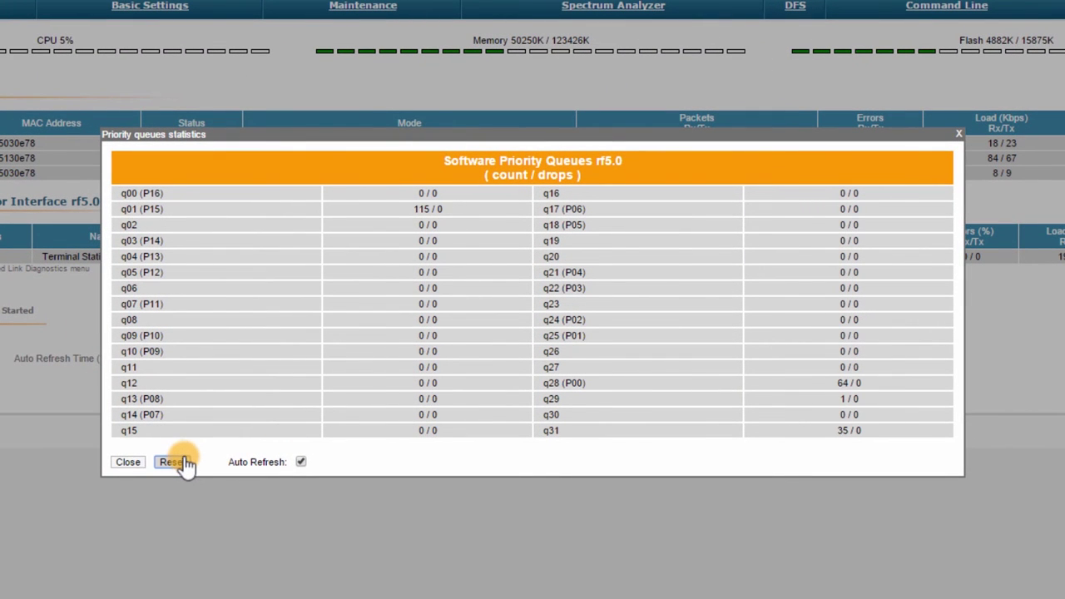
click(183, 463)
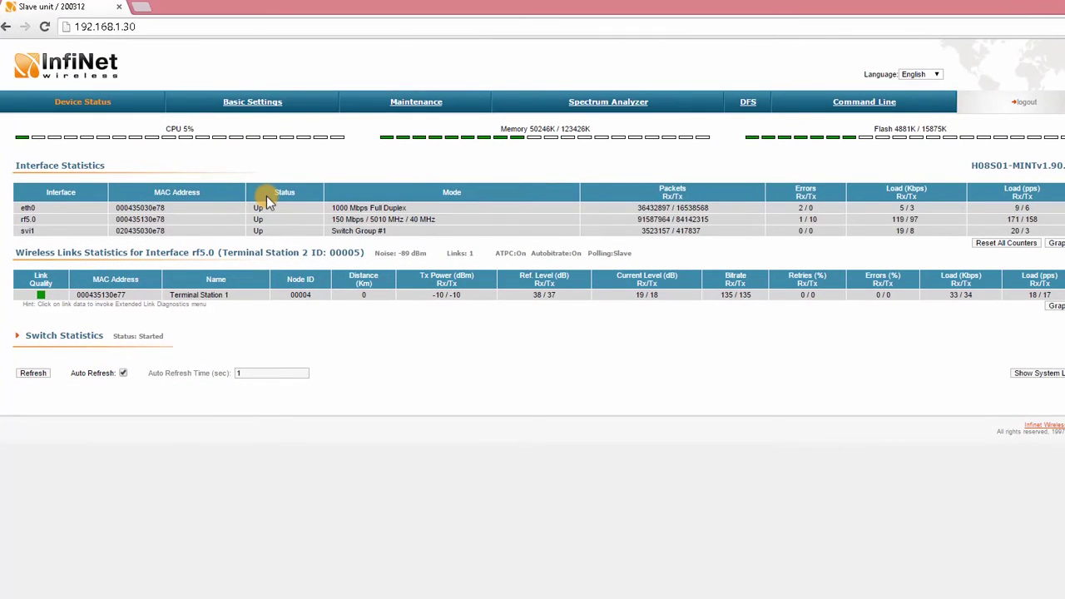
Step: Switch to Basic Settings and expand the empty Extra Commands section
click(244, 107)
click(25, 345)
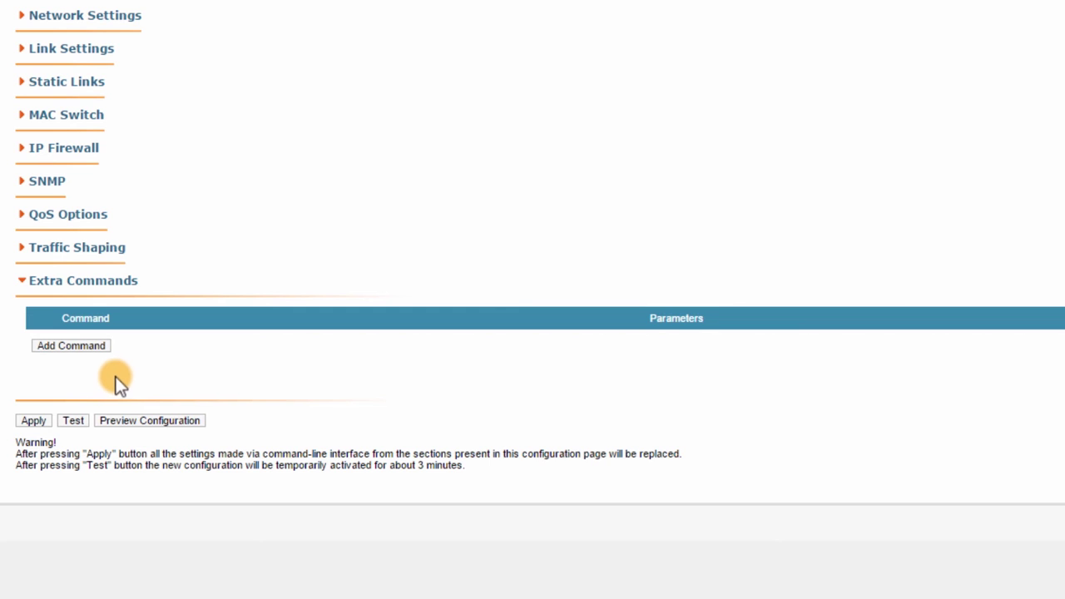
Step: Add a qm extra command with parameters 'class1 max=10000'
click(83, 348)
click(100, 348)
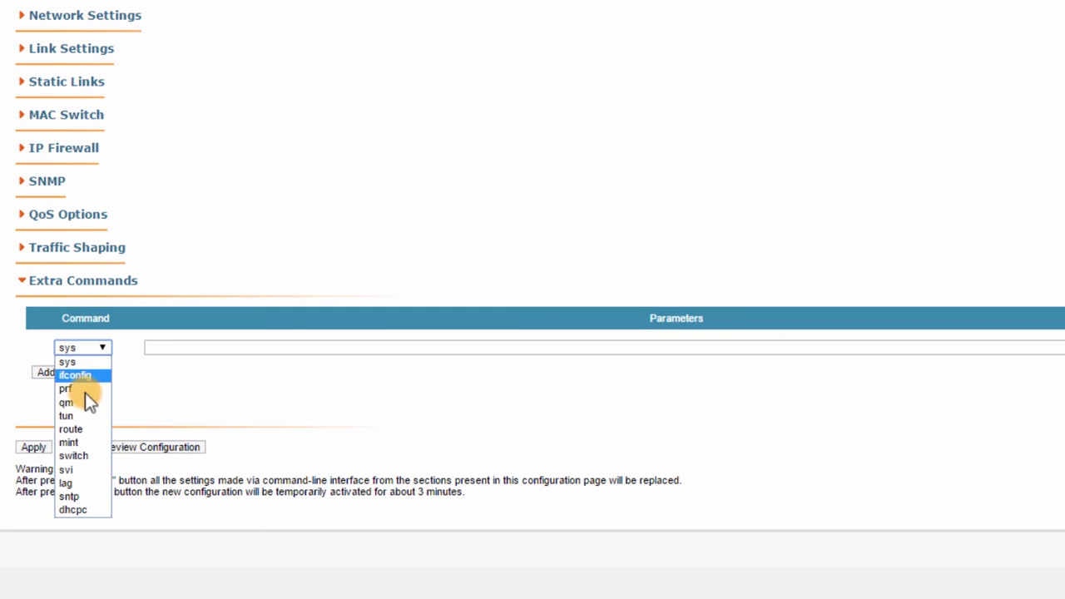
click(76, 403)
click(186, 347)
text(cl)
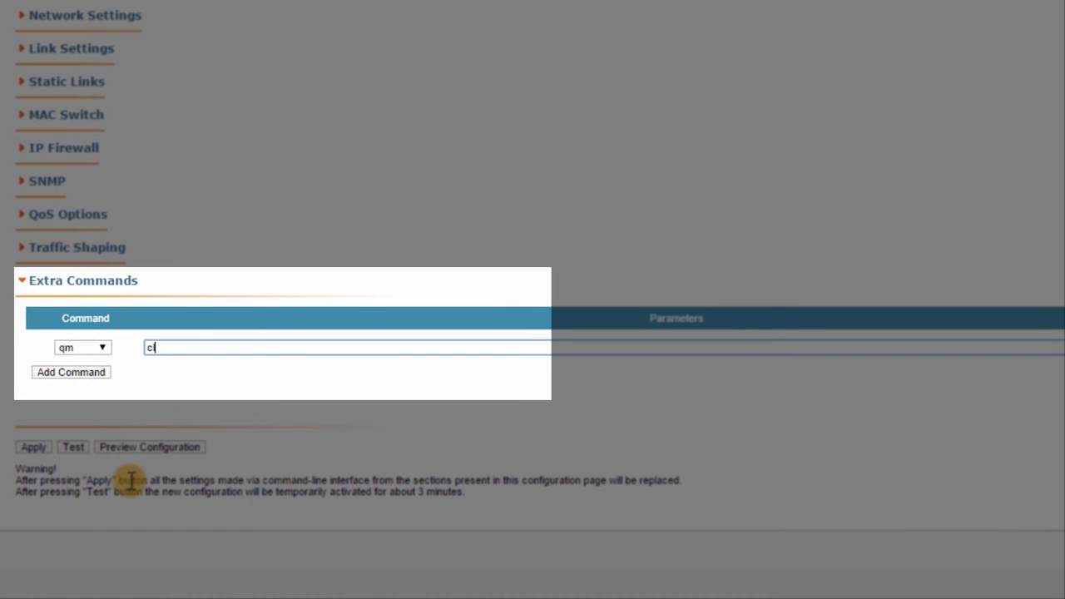
text(ass1 max=10000)
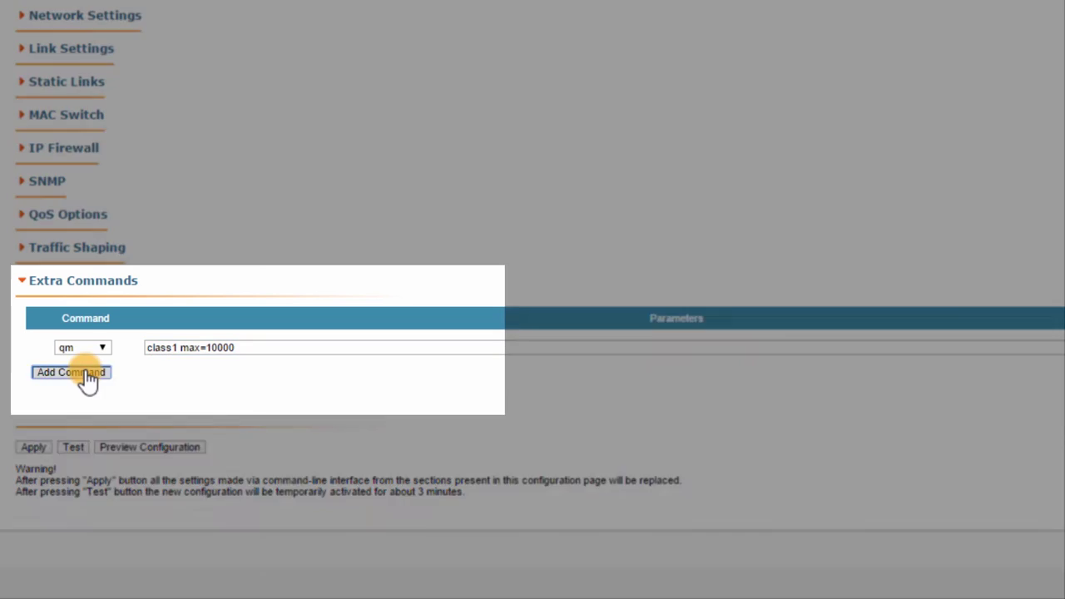
Step: Add a second qm command 'add ch1 dscp=16'
click(86, 373)
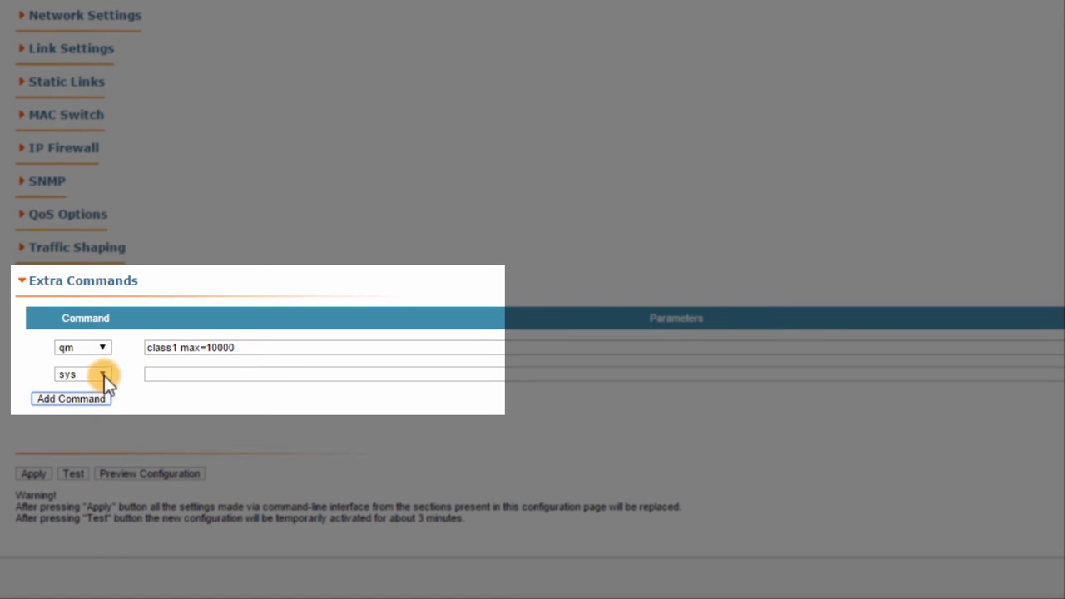
click(102, 374)
click(81, 431)
click(174, 373)
text(add ch1 ds)
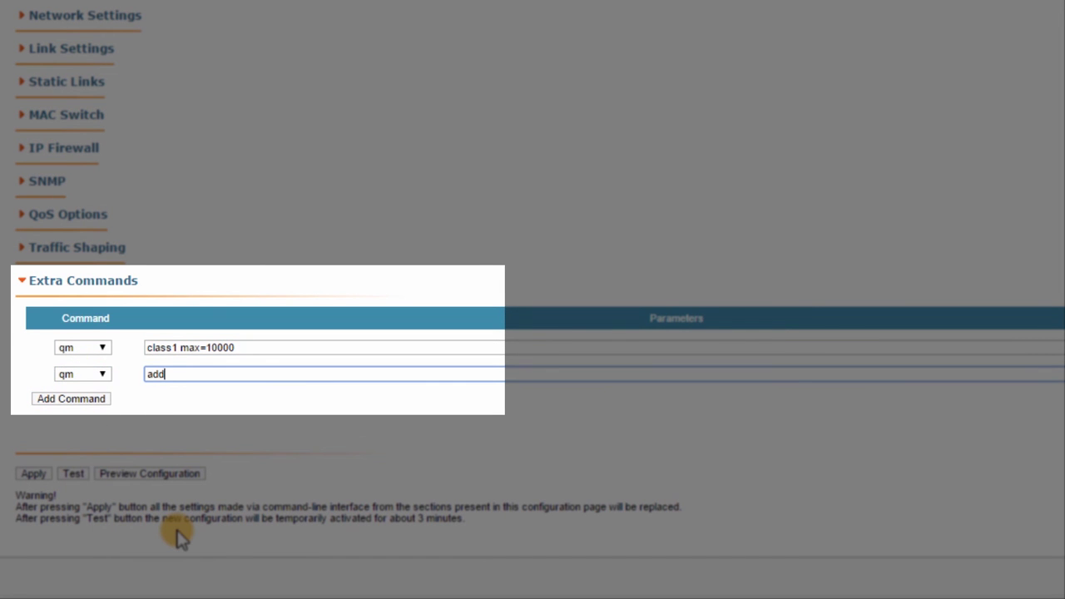
text(cp=16)
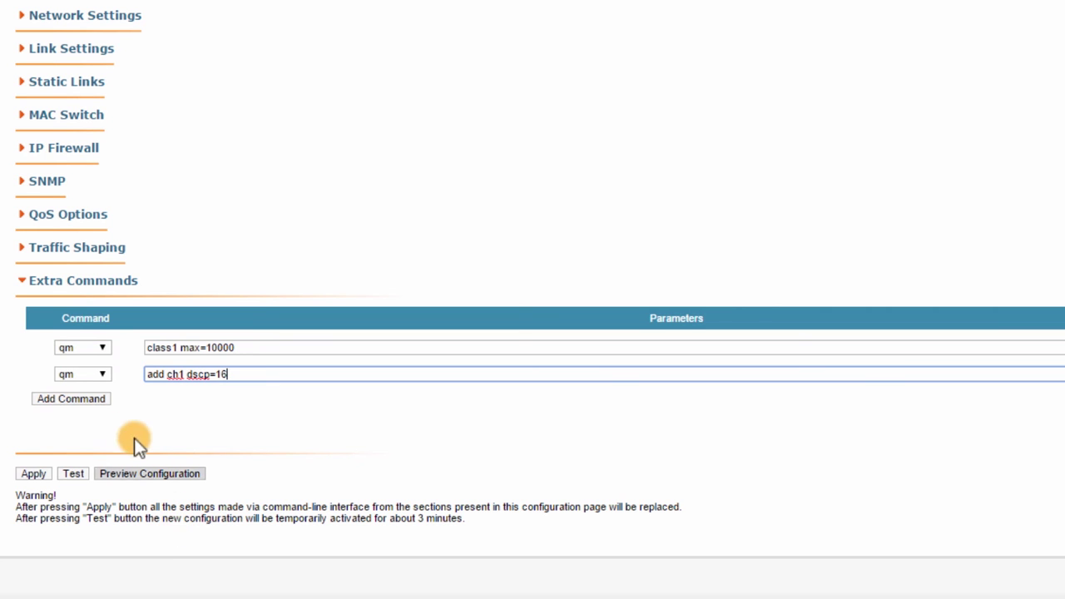
Step: Add a third qm command 'add ch2'
click(93, 400)
click(106, 402)
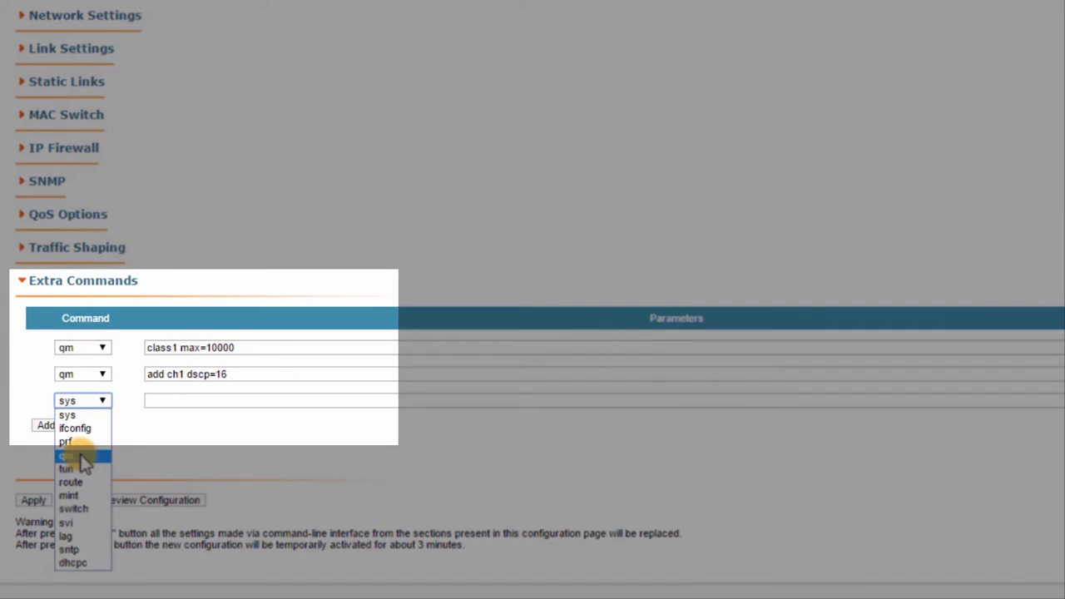
click(66, 456)
click(167, 401)
text(add)
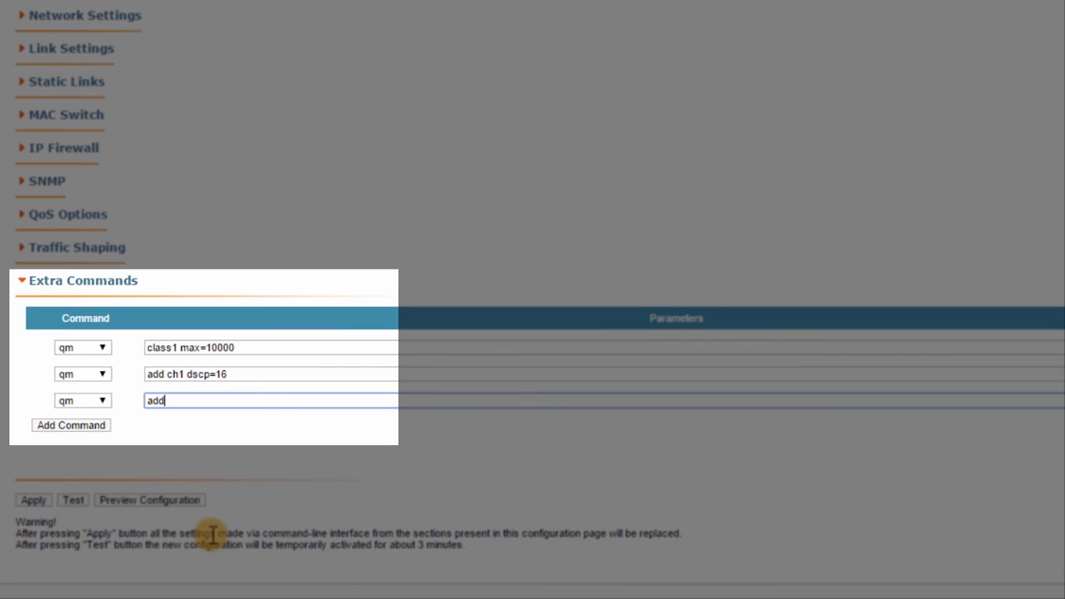
text( ch2)
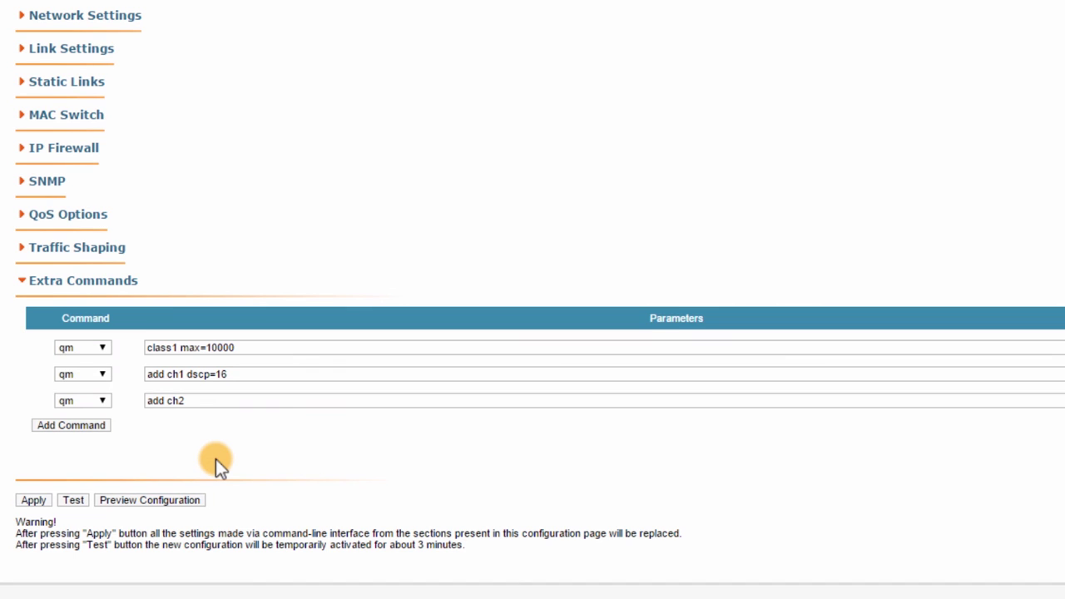
Step: Add a qm rule 'ch1 pri=10 max=70% ceil=100% class1'
click(85, 429)
click(101, 427)
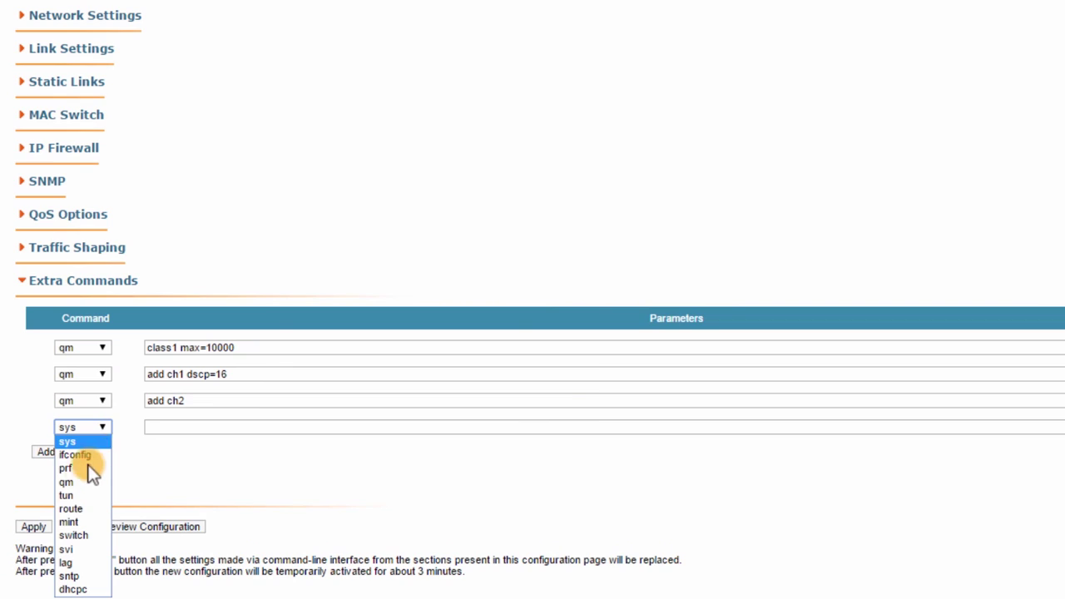
click(77, 483)
click(178, 427)
text(ch1 p)
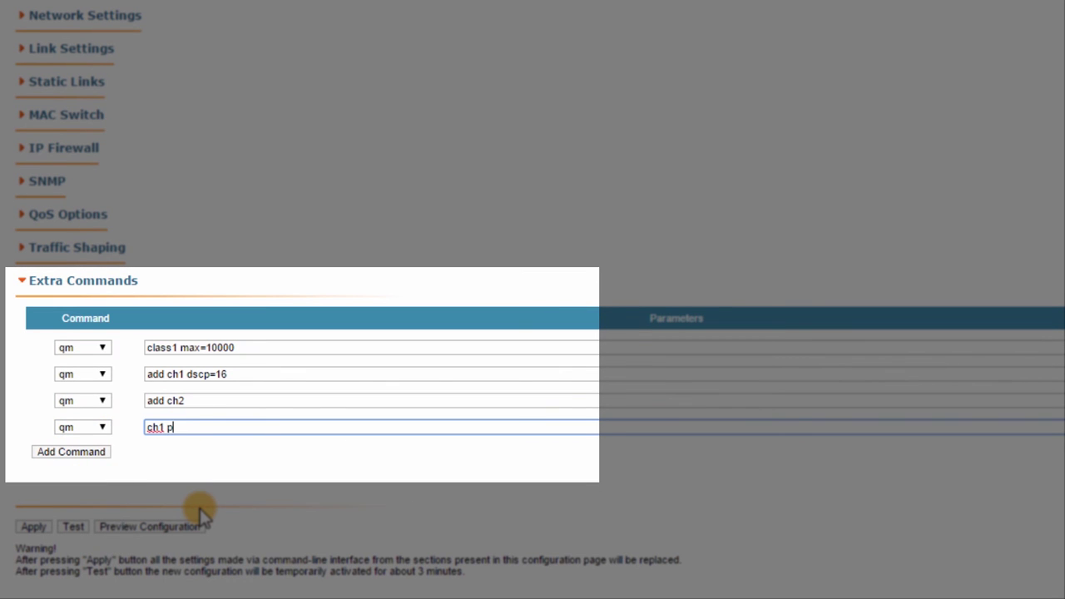
text(ri=10 max=70% ceil=100)
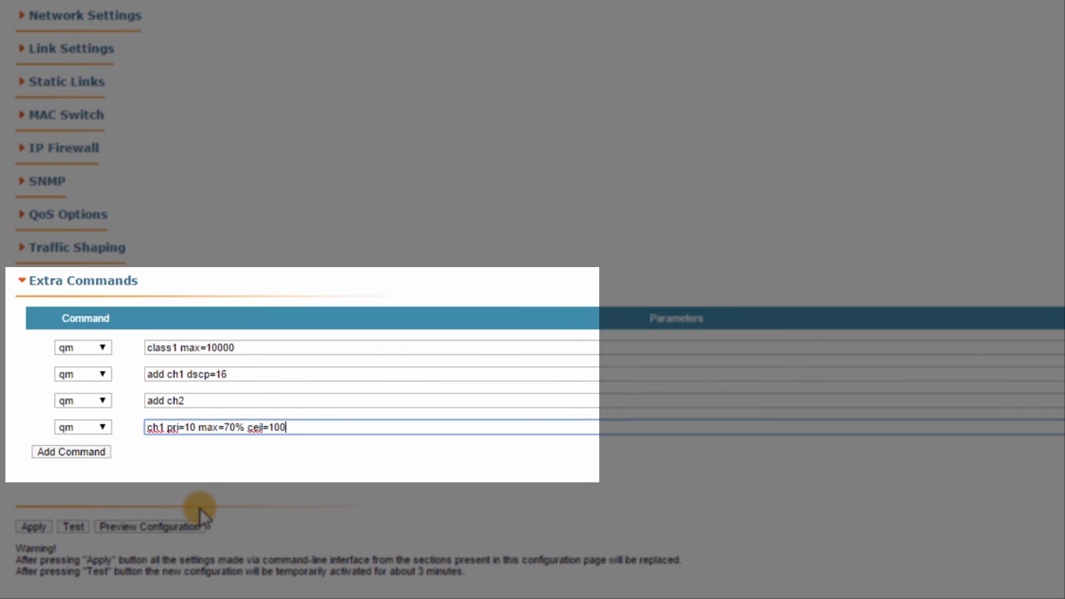
text(% class1)
click(196, 498)
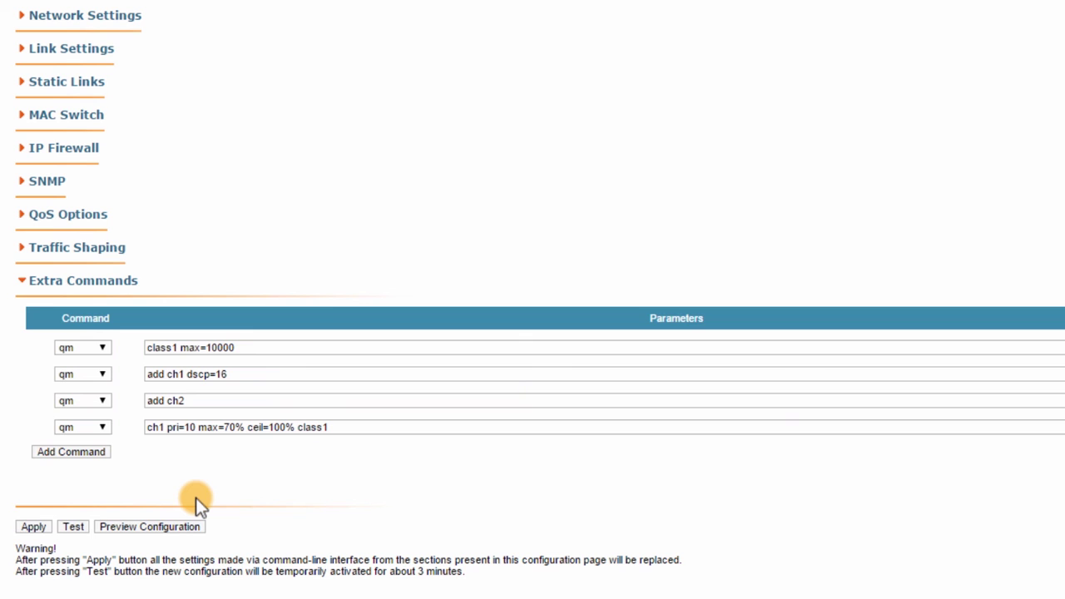
Step: Add a fifth qm rule 'ch2 max=30% ceil=100% class1'
click(104, 456)
click(104, 456)
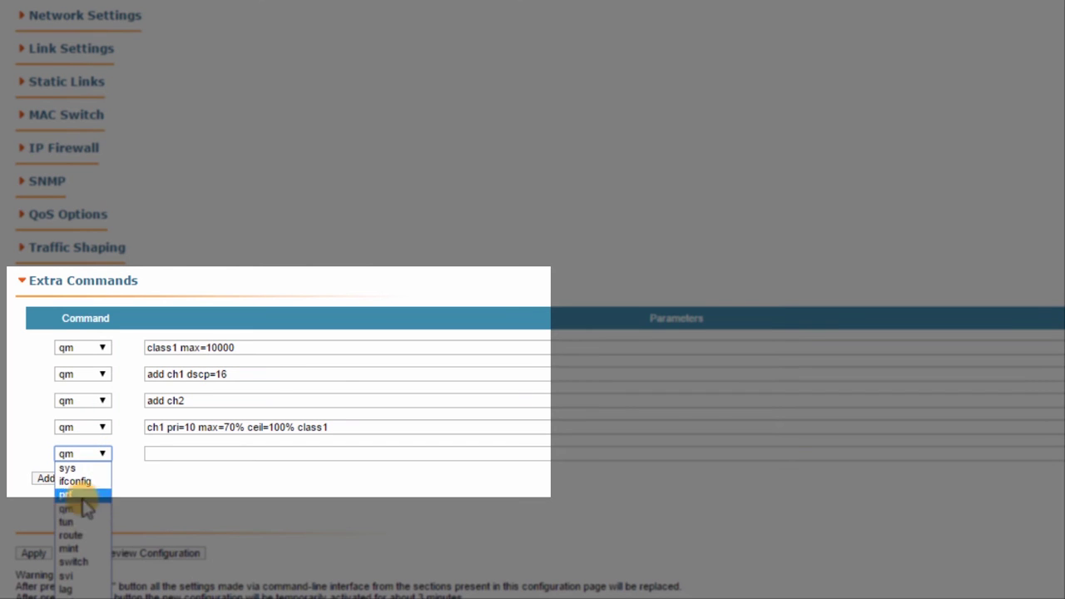
click(86, 508)
key(Tab)
text(ch2 max)
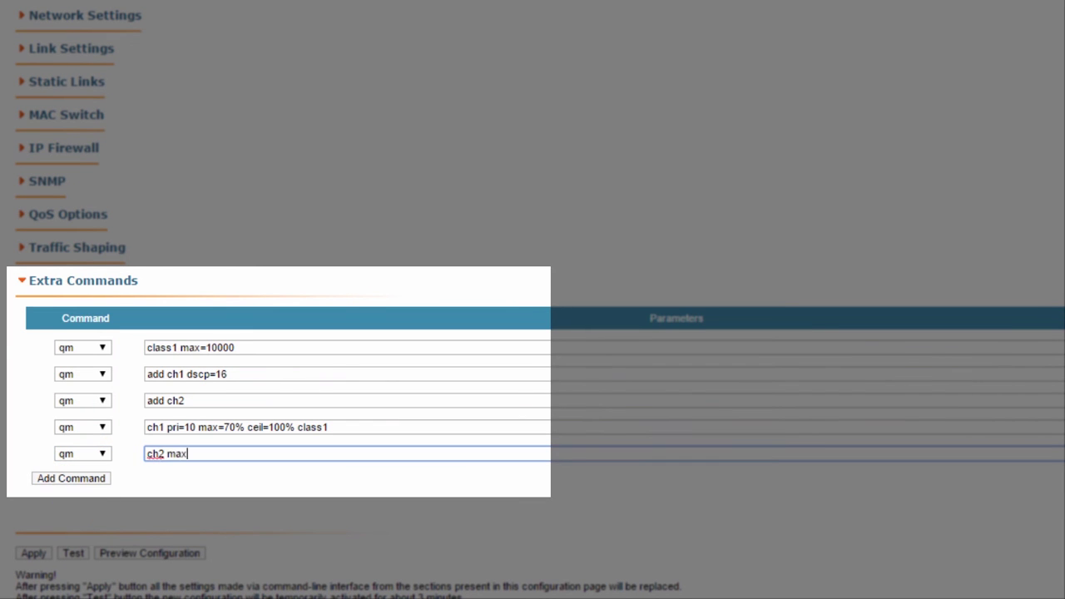
text(=30% ceil=100% class1)
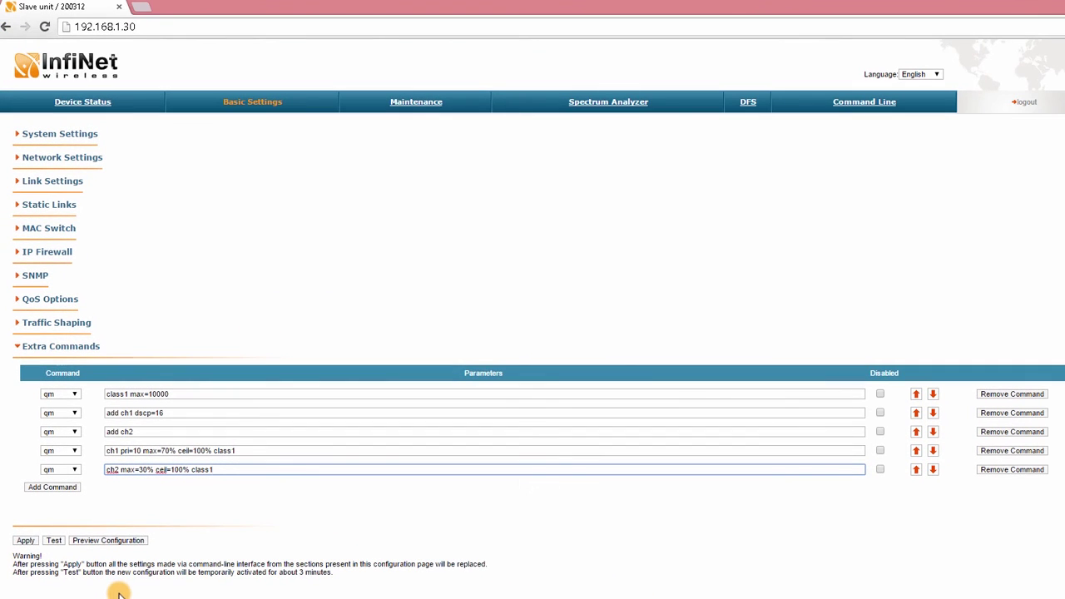
Step: Apply the configuration, accepting the empty user name/password warning and no Security Key
click(25, 540)
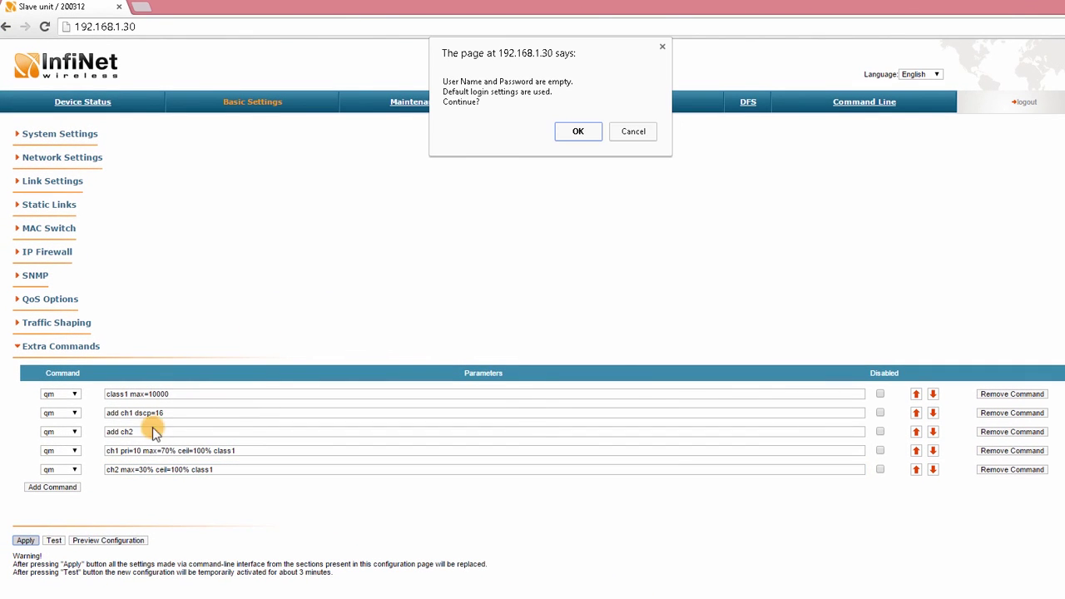
click(577, 132)
click(574, 164)
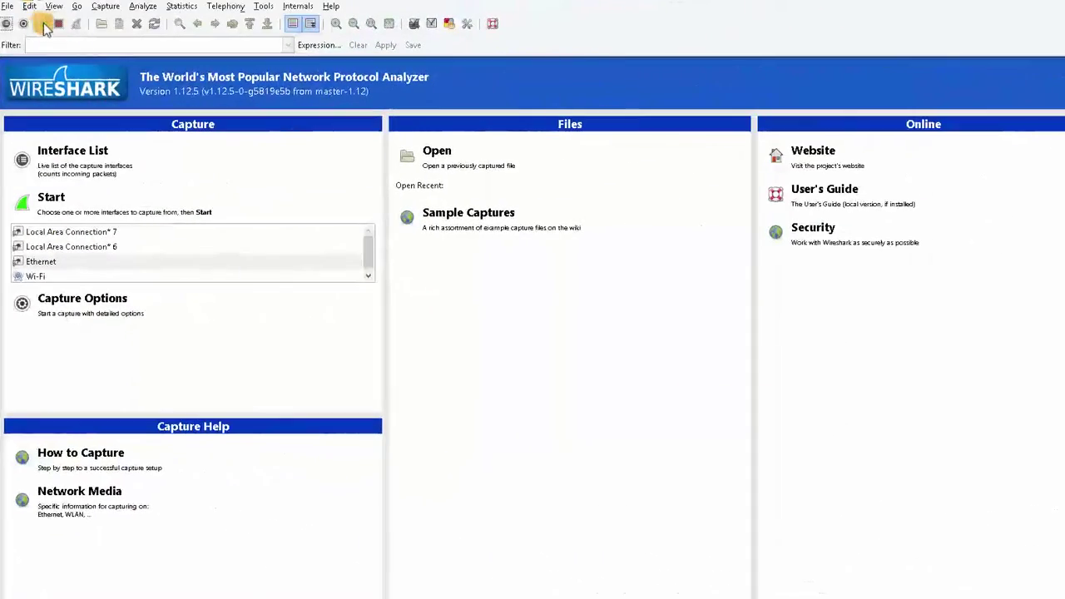
Step: Start a Wireshark capture and expand a UDP packet's Internet Protocol Version 4 header
click(42, 23)
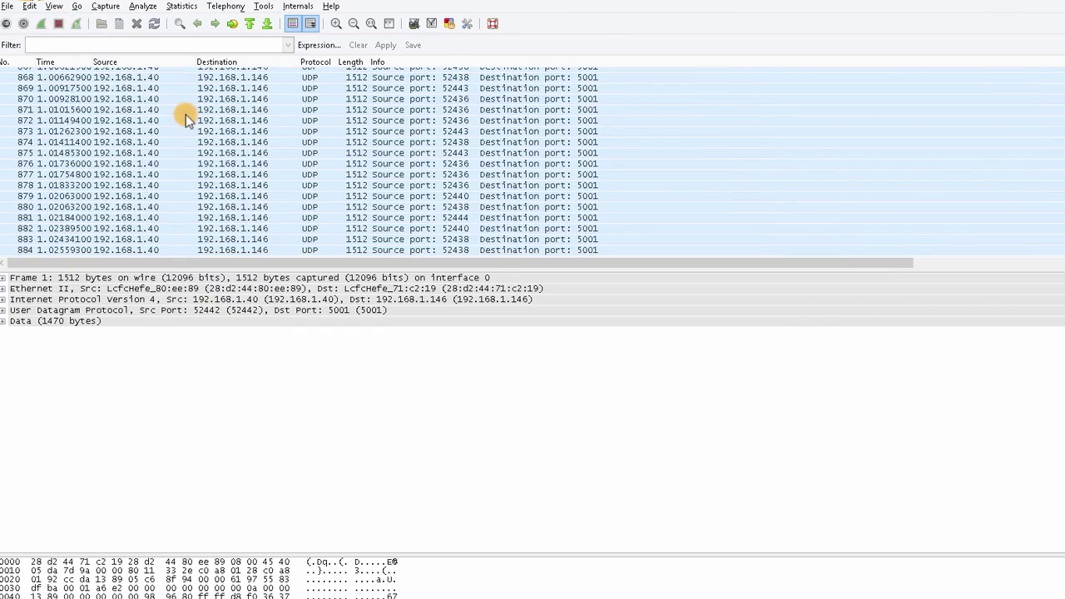
click(186, 114)
click(4, 299)
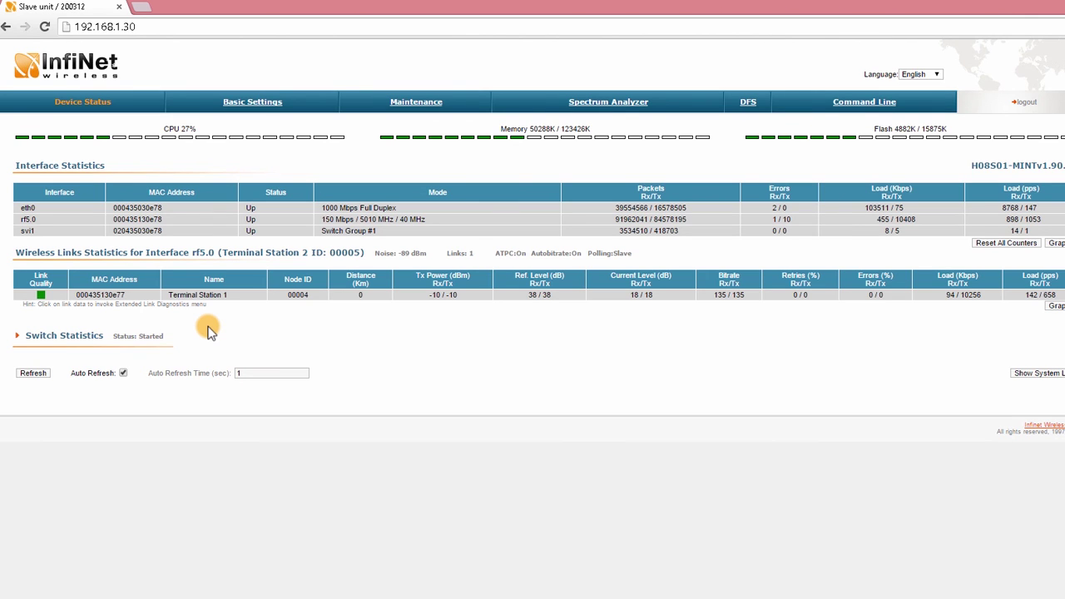
Step: Open the rf5.0 QoS priority queue statistics and reset the counters to zero
click(161, 291)
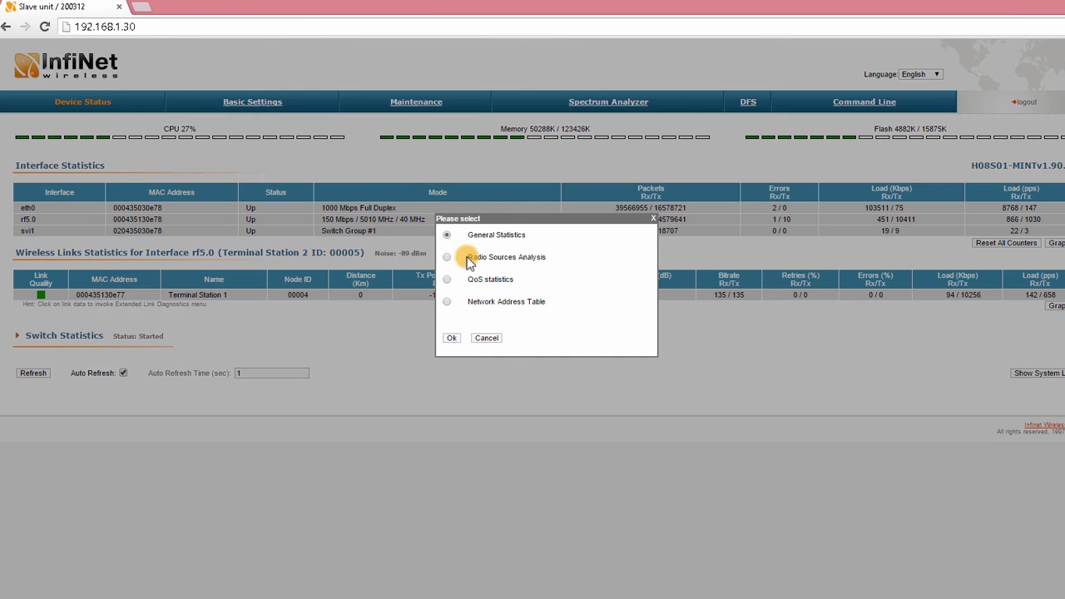
click(454, 280)
click(452, 338)
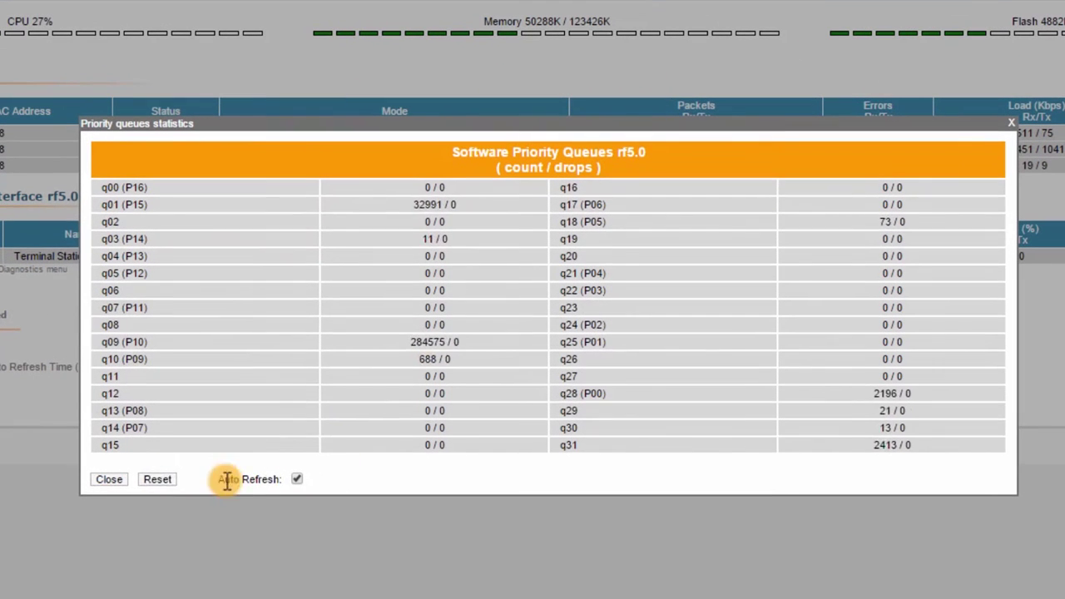
click(157, 480)
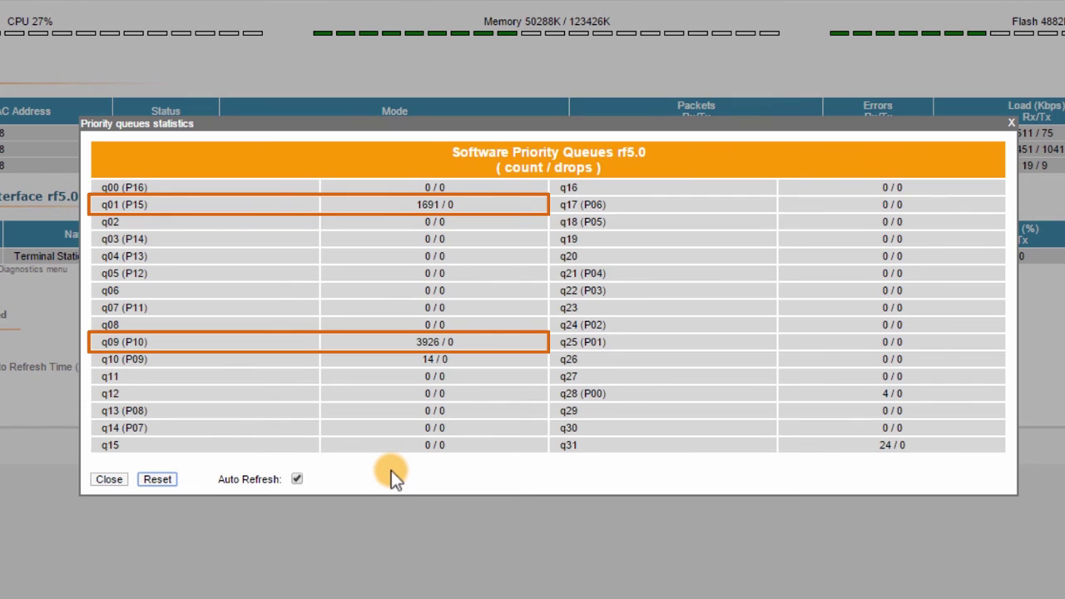